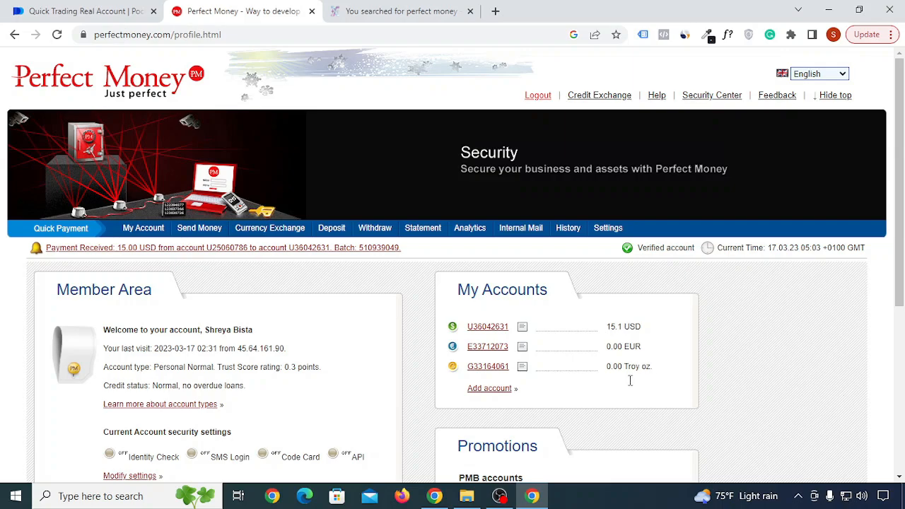
Switch to the Pocket Option tab and check the top-up payment methods, keeping Perfect Money.
left_click(77, 11)
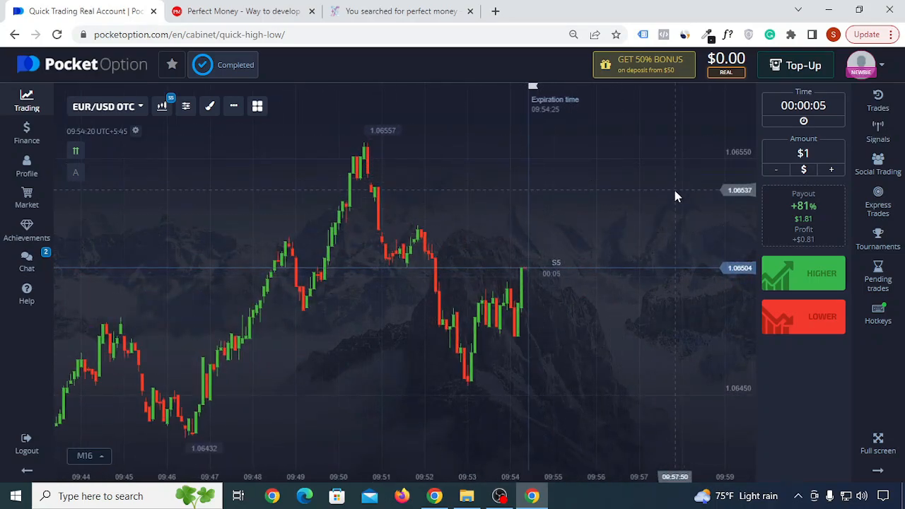
left_click(794, 66)
left_click(759, 152)
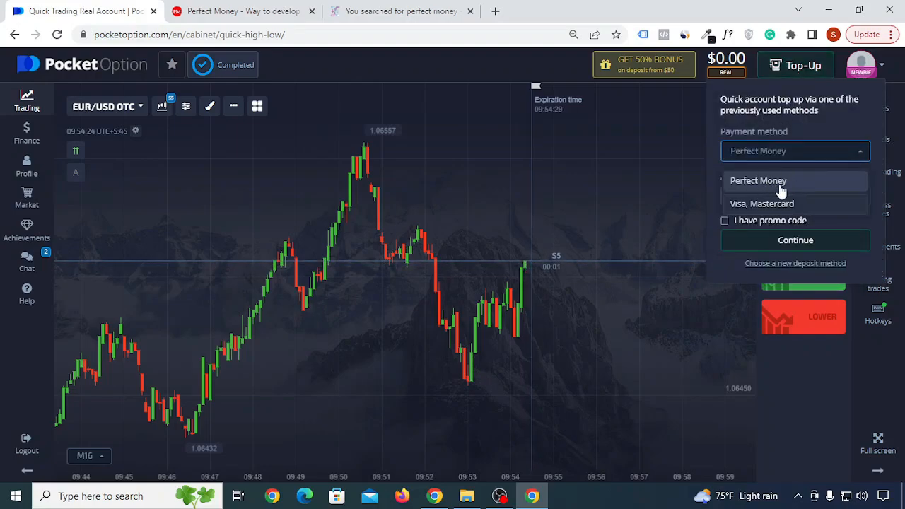
left_click(823, 152)
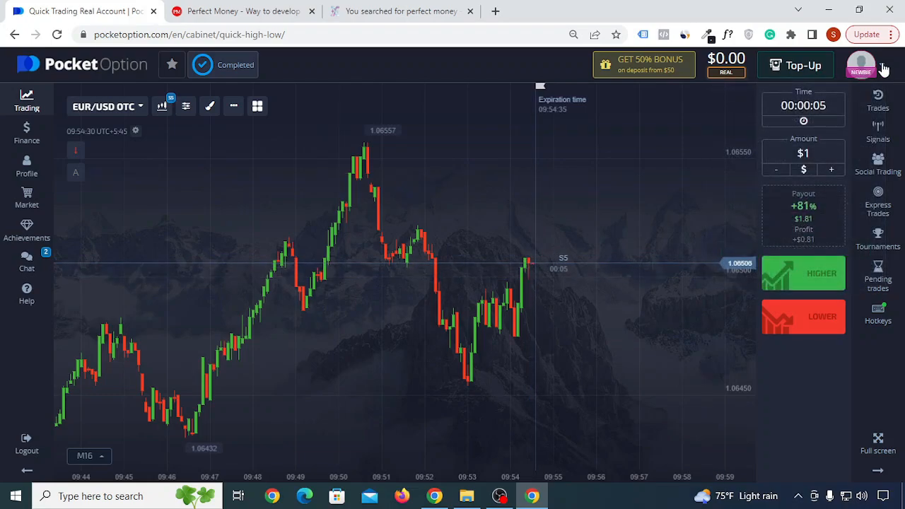
Open the Pocket Option deposit page and choose Perfect Money as the method.
mouse_move(883, 70)
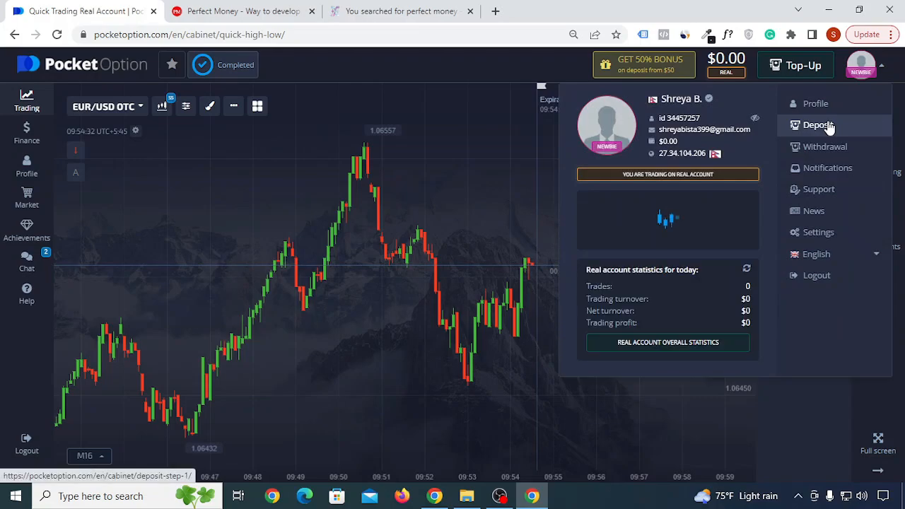
left_click(828, 126)
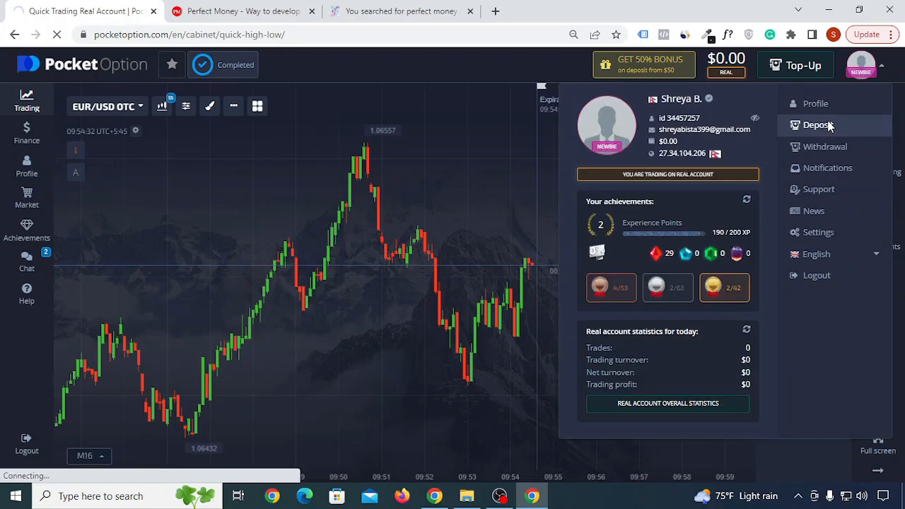
scroll(440, 218, "down", 3)
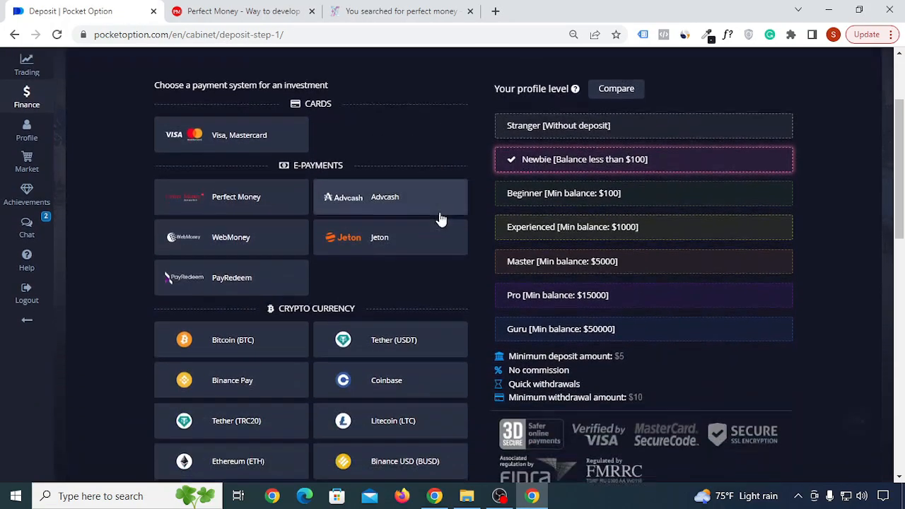
scroll(294, 137, "down", 2)
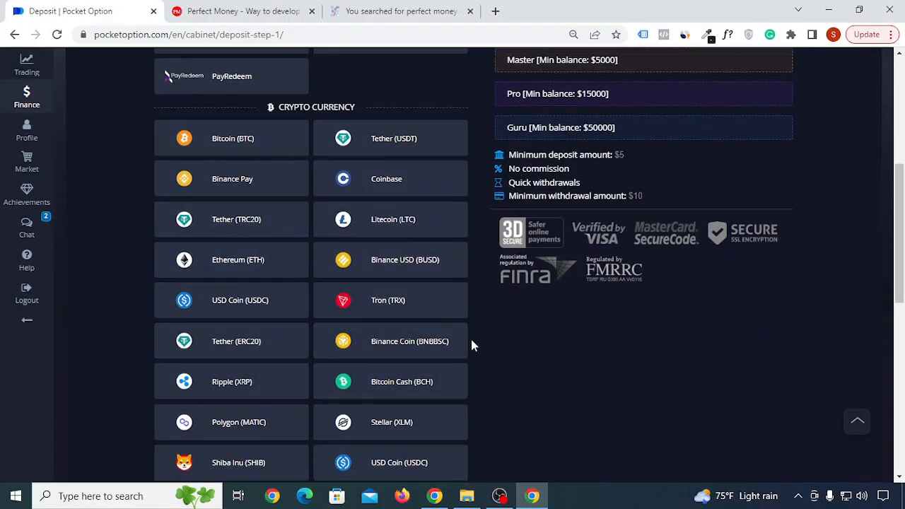
scroll(412, 351, "up", 2)
scroll(417, 333, "up", 2)
scroll(424, 283, "down", 4)
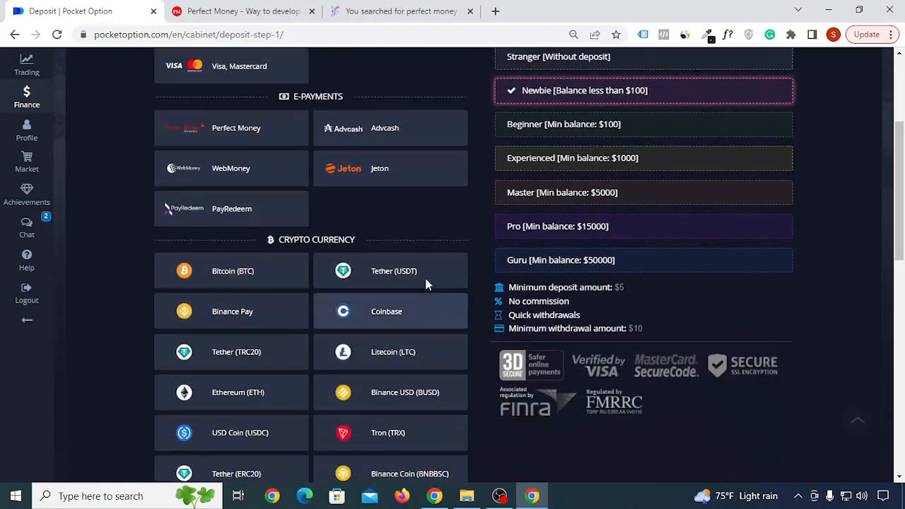
scroll(335, 344, "up", 3)
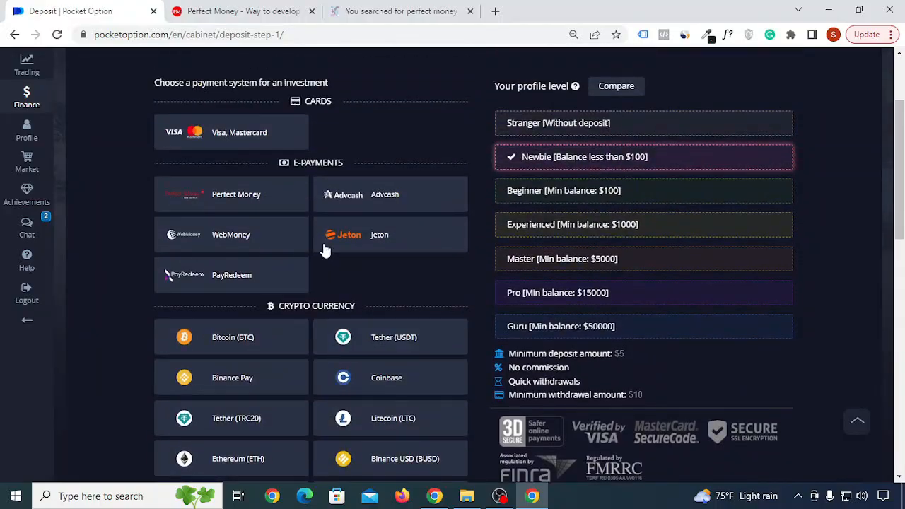
left_click(248, 202)
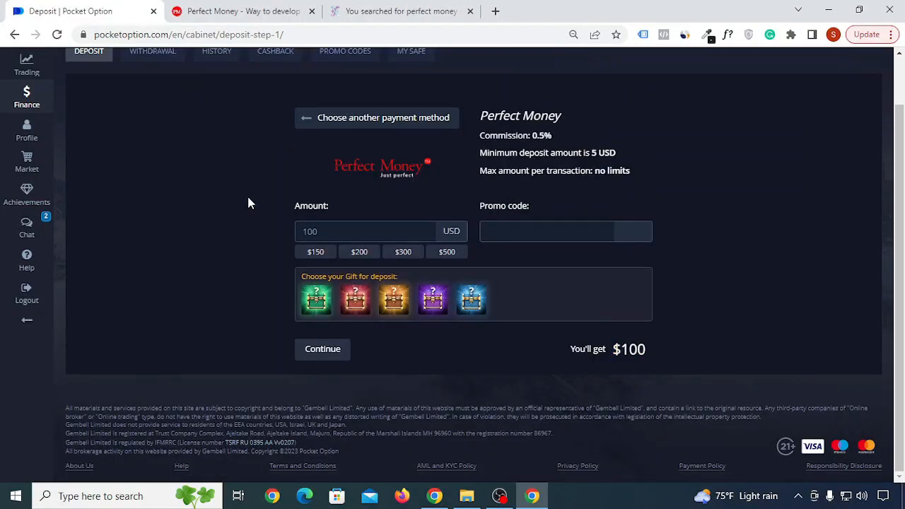
Enter the promo code 50start, then delete it to leave the field empty.
left_click(516, 233)
type("50start☺♥")
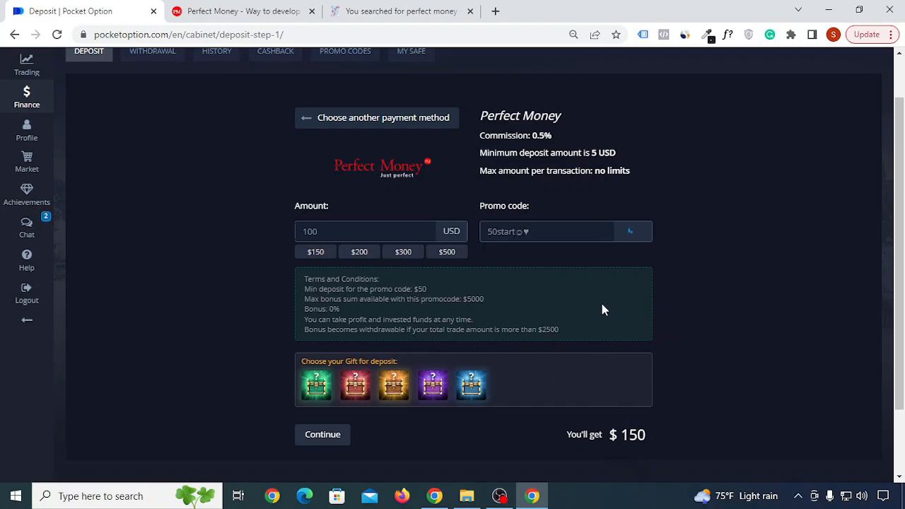
left_click_drag(583, 237, 482, 228)
key("BackSpace")
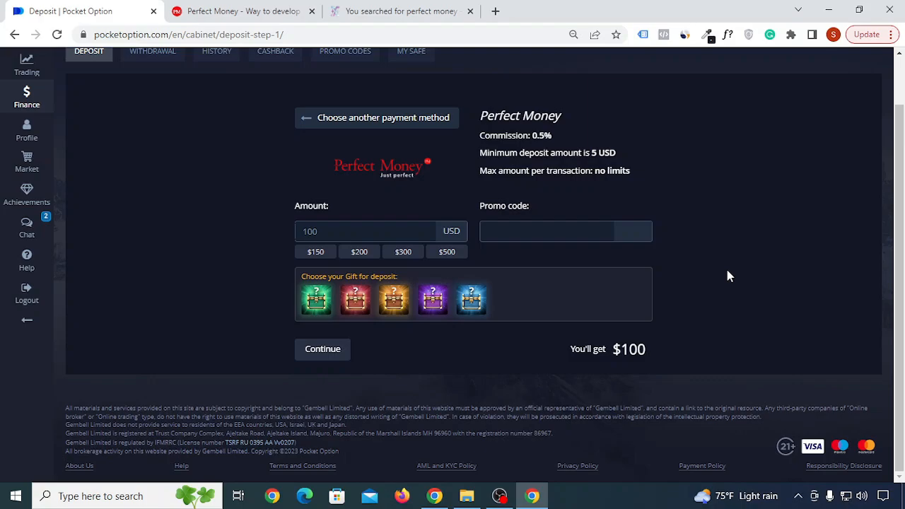
scroll(727, 297, "up", 2)
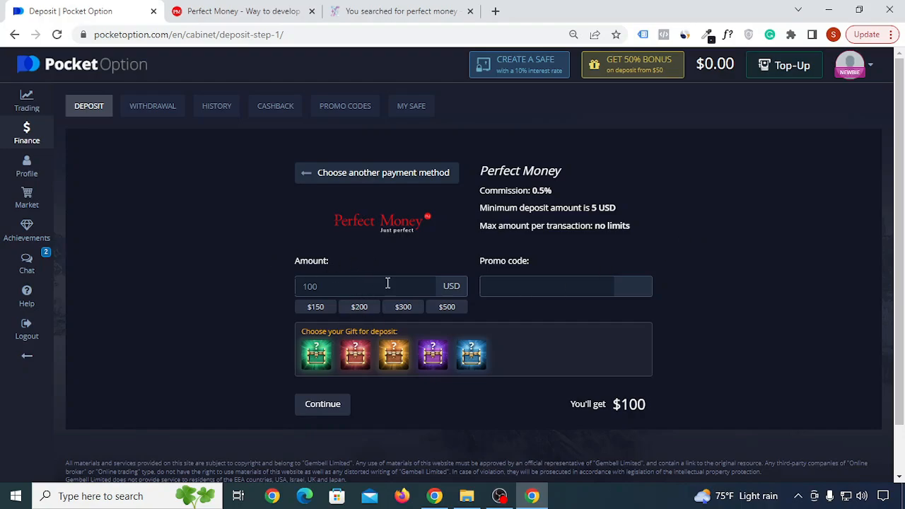
Replace the 100 USD deposit amount with 14.5 after a quick look at the Perfect Money balance.
left_click_drag(348, 286, 280, 282)
type("14.5")
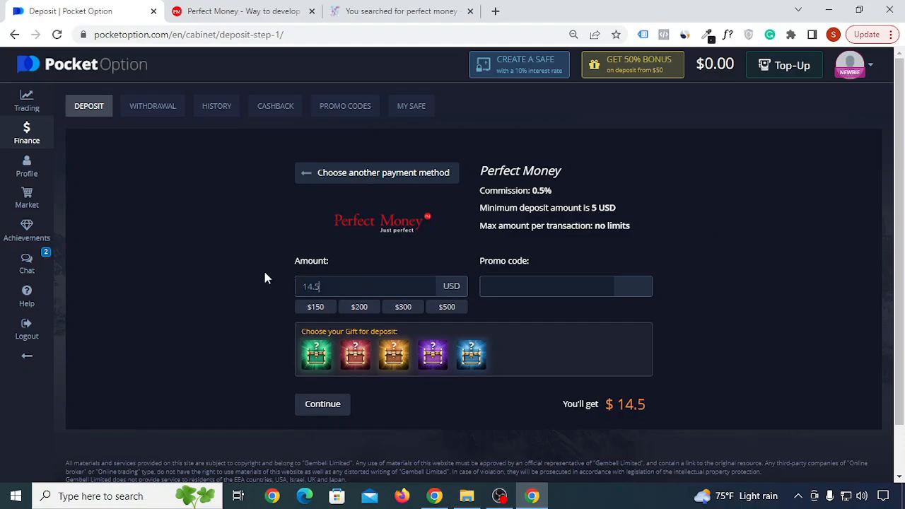
left_click(240, 10)
left_click(70, 11)
Submit the 14.5 USD deposit and choose to pay from the existing Perfect Money account.
left_click(337, 416)
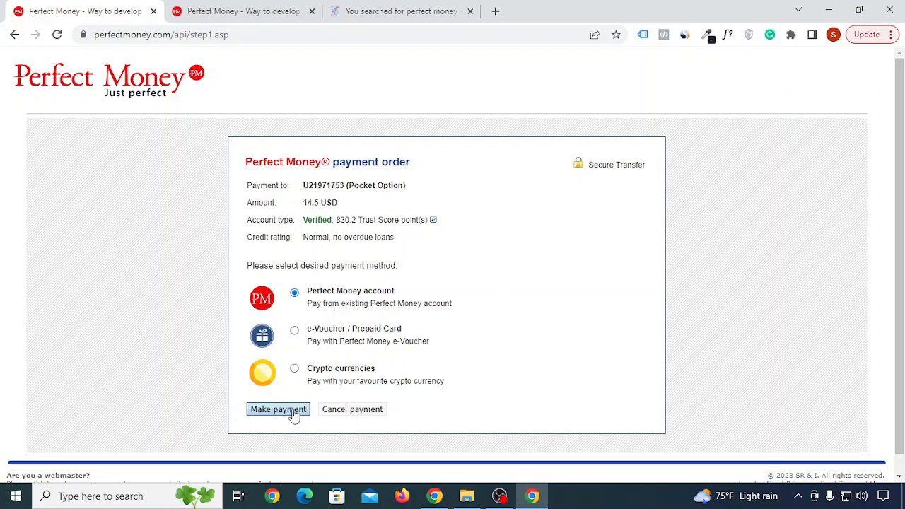
left_click(283, 414)
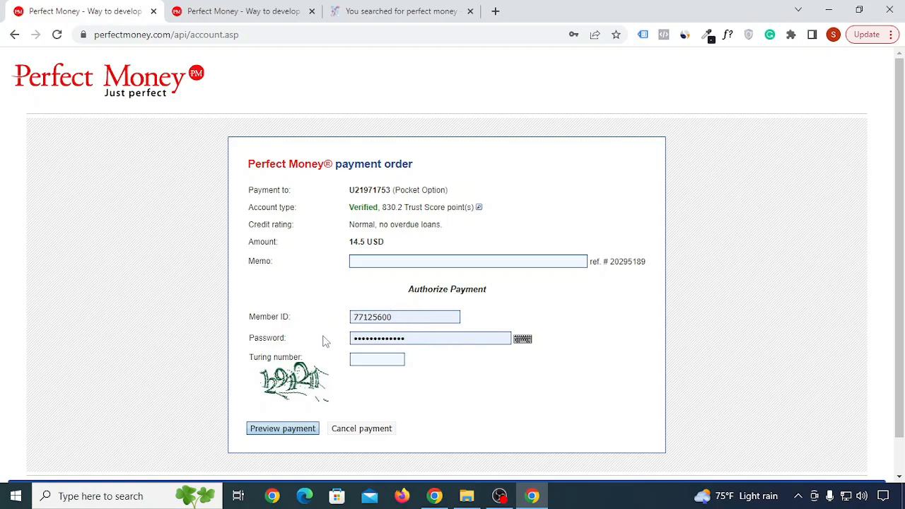
left_click(269, 14)
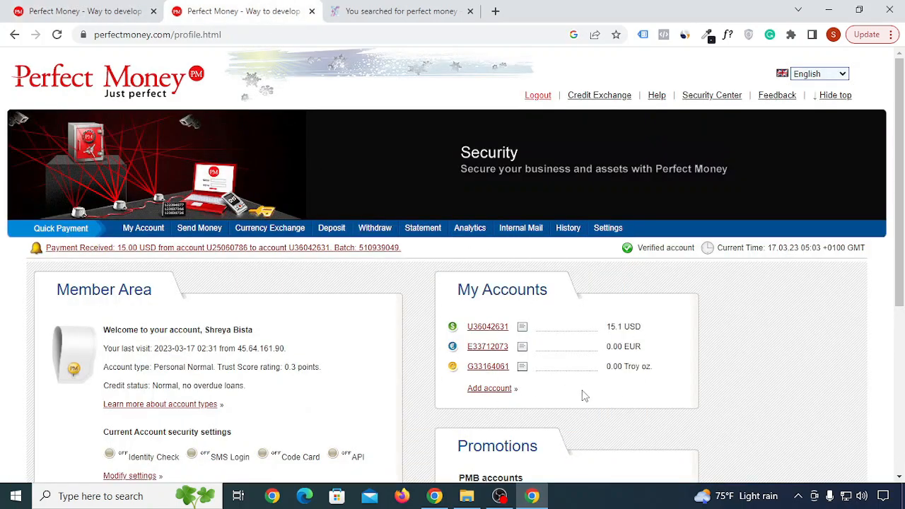
left_click(81, 7)
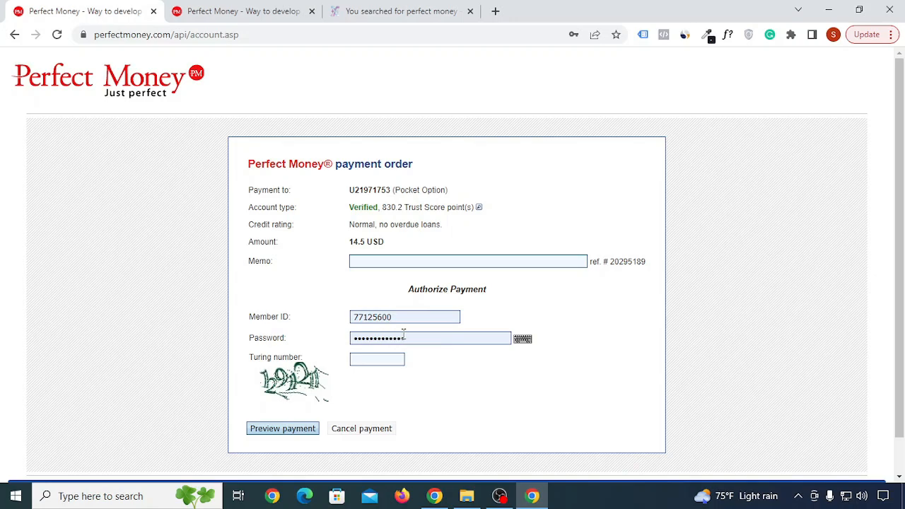
Enter the Turing number and preview the Perfect Money payment.
left_click(380, 363)
type("1291211")
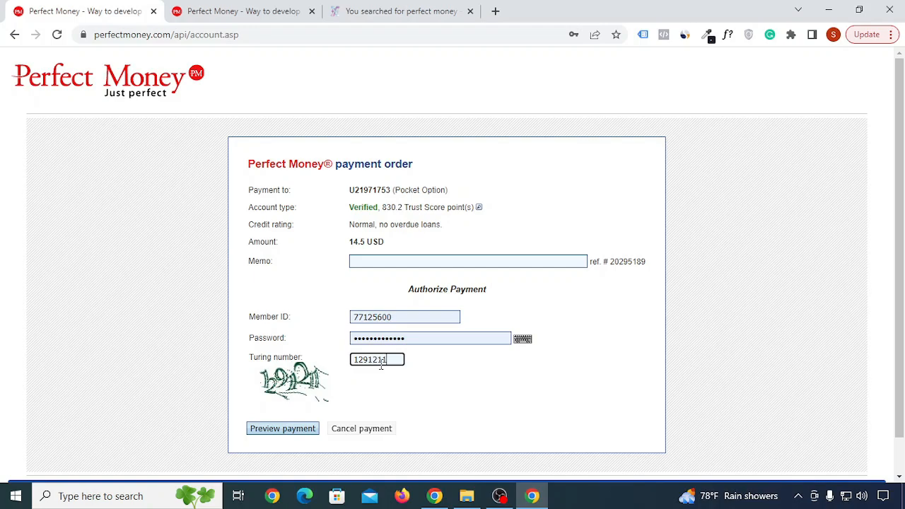
left_click(484, 382)
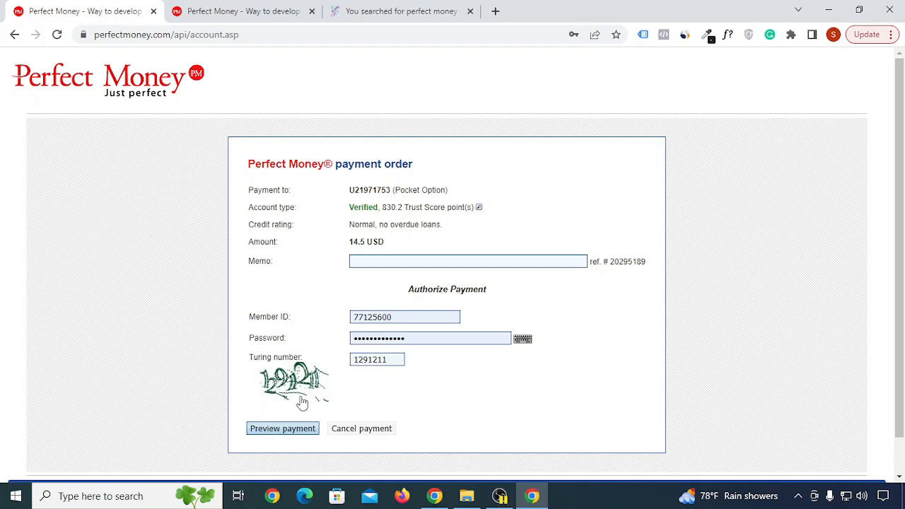
left_click(290, 433)
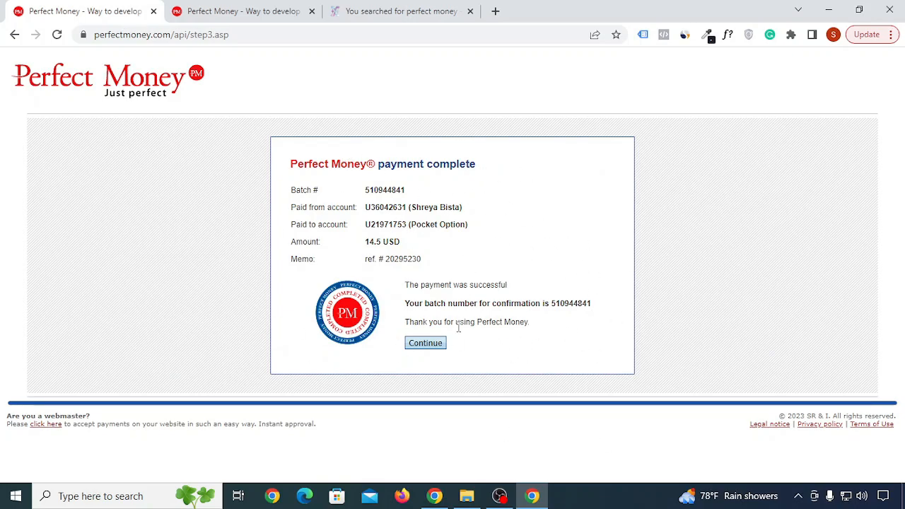
Continue from Perfect Money's payment-complete page back to Pocket Option.
left_click(438, 352)
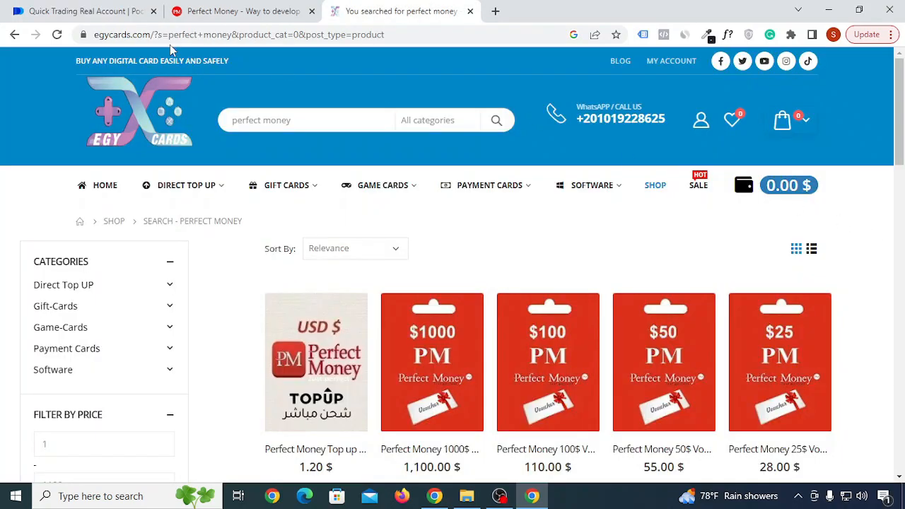
Add 25 units of Perfect Money Top up USD to the Egycards cart.
scroll(780, 278, "down", 1)
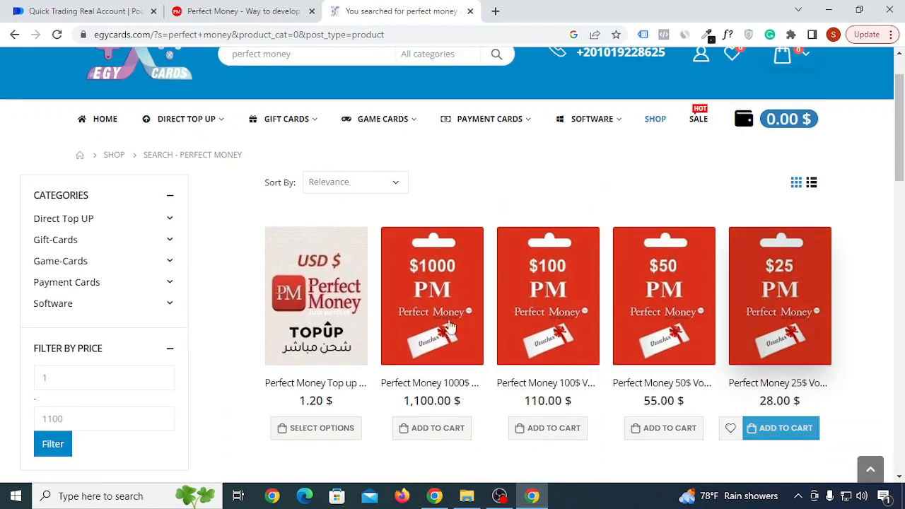
scroll(742, 153, "up", 1)
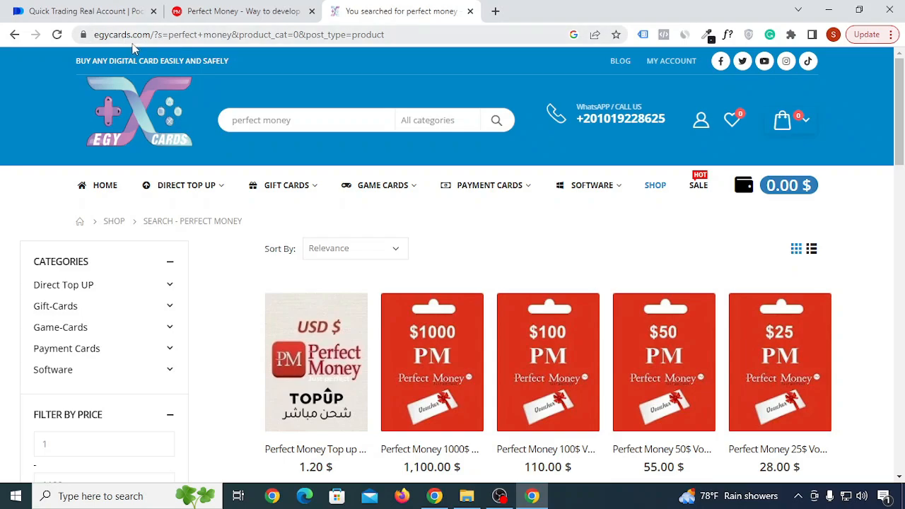
scroll(323, 123, "down", 5)
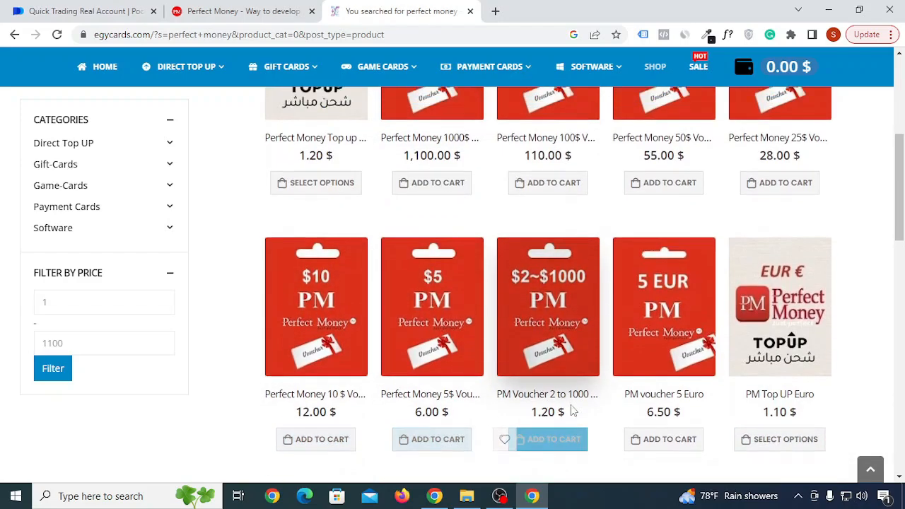
scroll(572, 410, "up", 3)
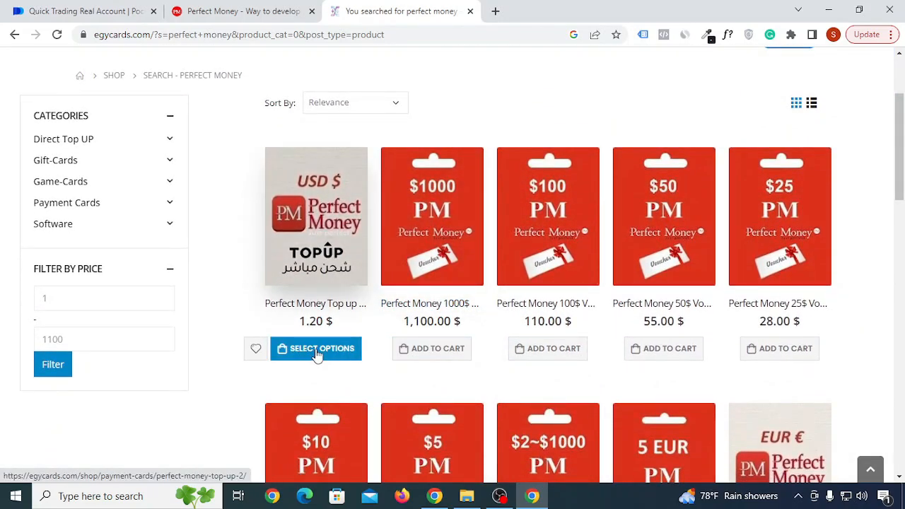
left_click(316, 350)
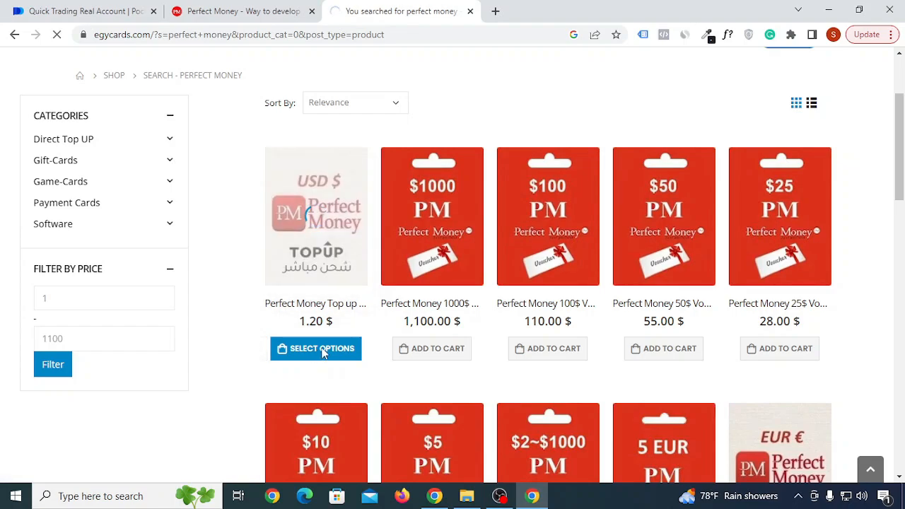
scroll(448, 339, "down", 4)
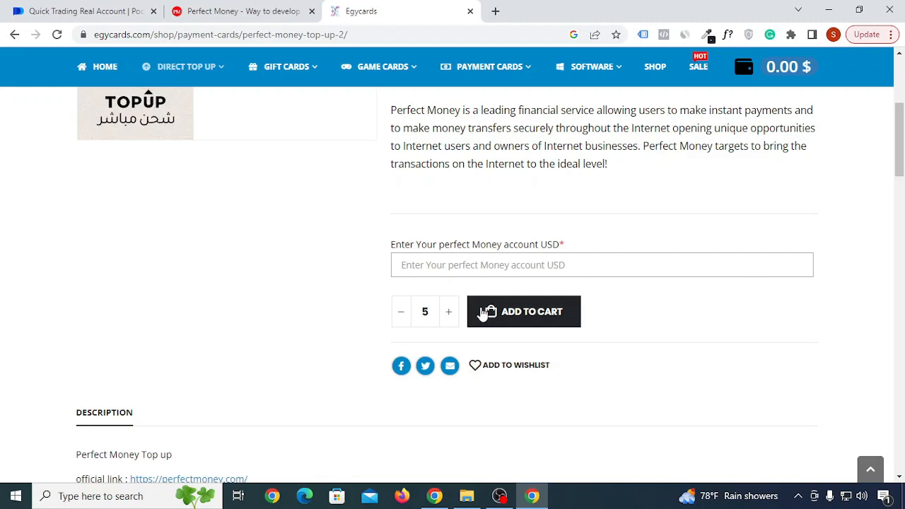
left_click_drag(450, 319, 404, 317)
type("25")
left_click(525, 319)
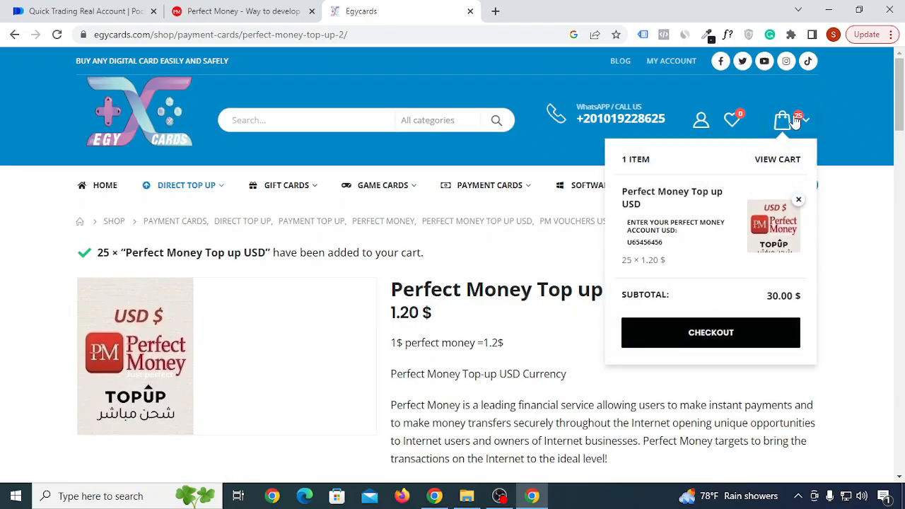
Proceed to checkout from the mini-cart and reach the signed-in My Account dashboard.
mouse_move(789, 126)
left_click(734, 330)
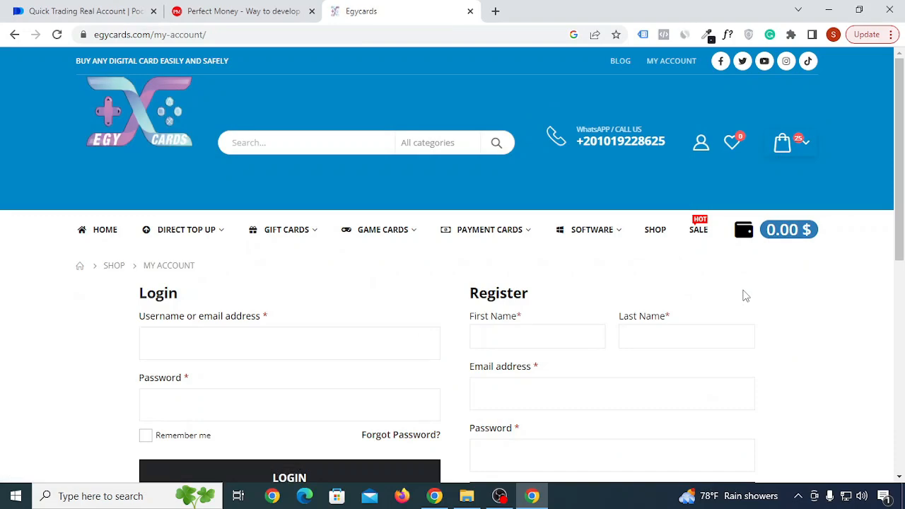
scroll(685, 281, "down", 1)
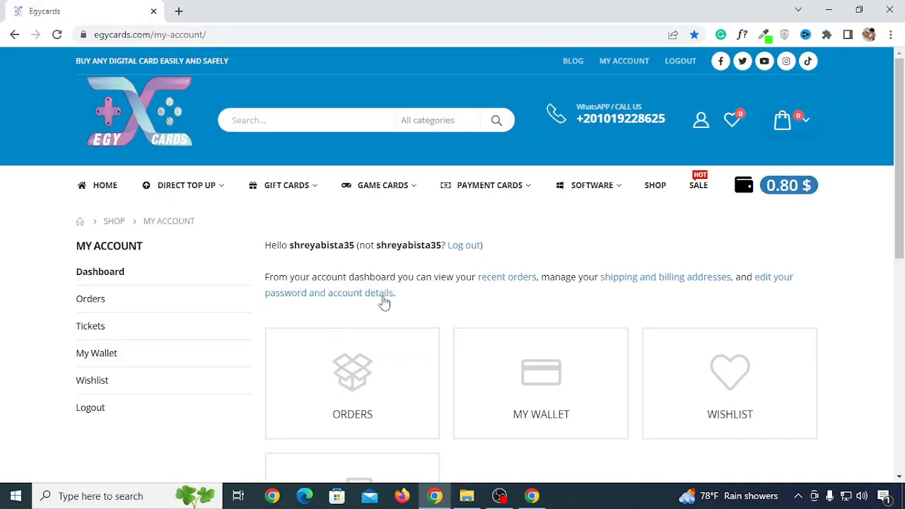
scroll(383, 301, "down", 2)
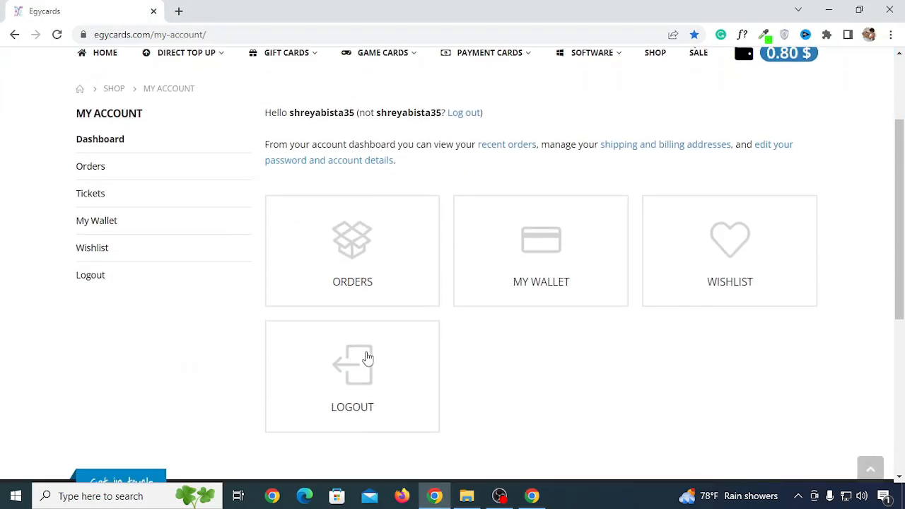
scroll(367, 357, "up", 2)
scroll(424, 297, "down", 1)
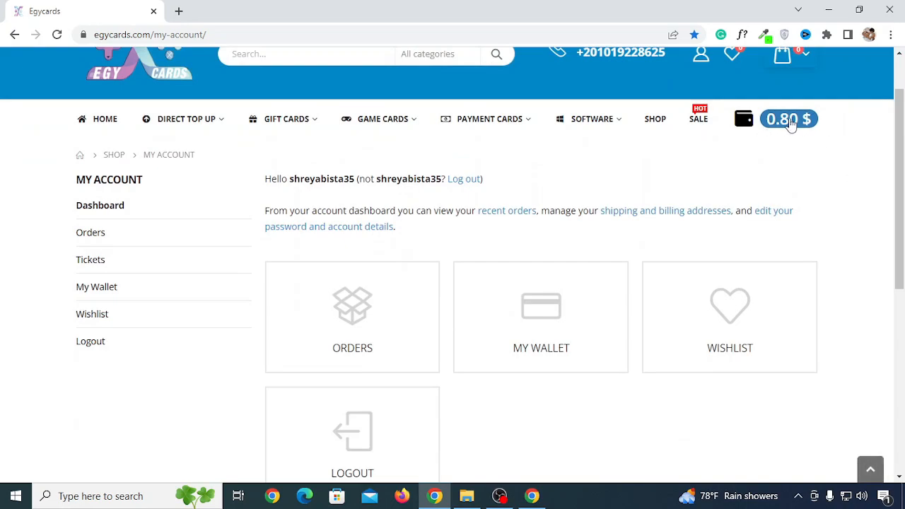
Open the Orders list and highlight, then clear, the 688.98 EGP order total.
left_click(362, 326)
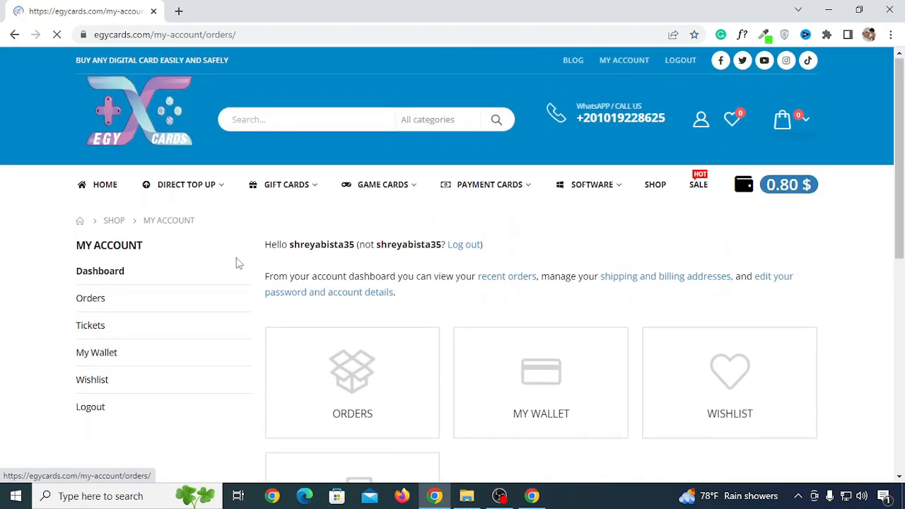
scroll(636, 304, "down", 2)
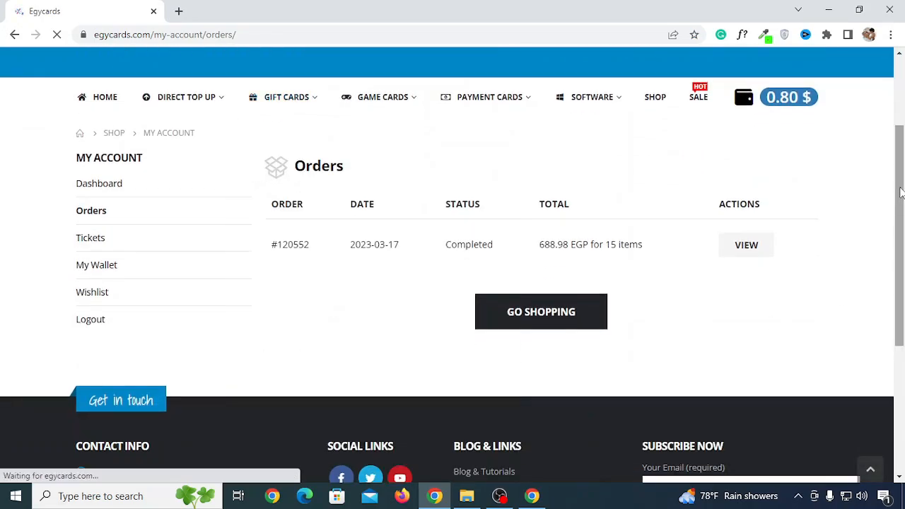
scroll(792, 305, "down", 1)
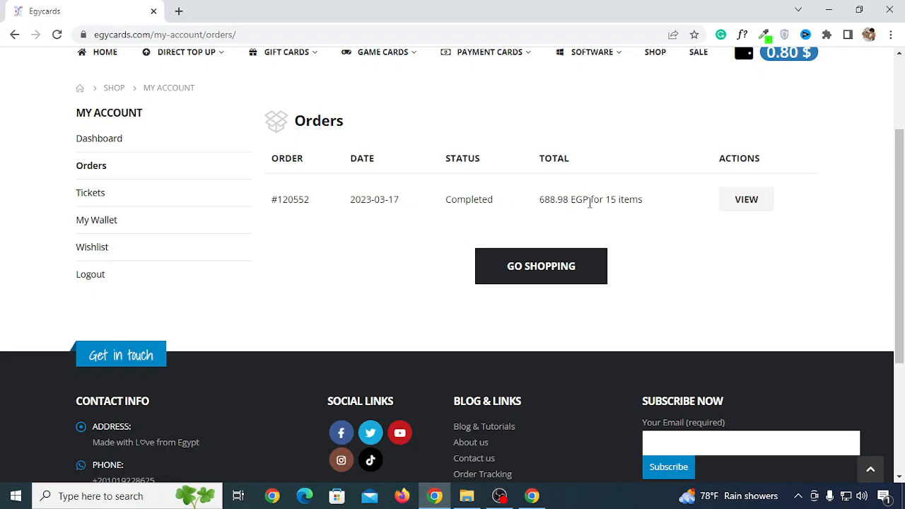
left_click_drag(589, 203, 537, 203)
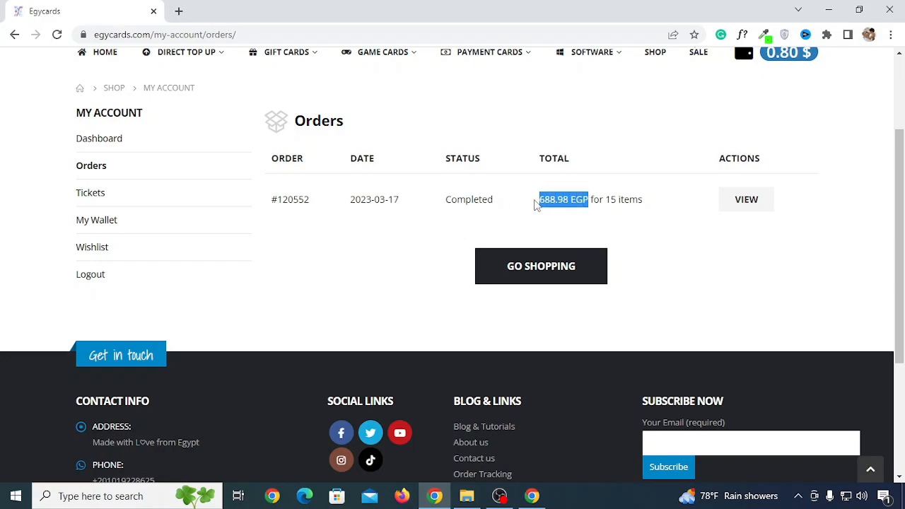
left_click(686, 235)
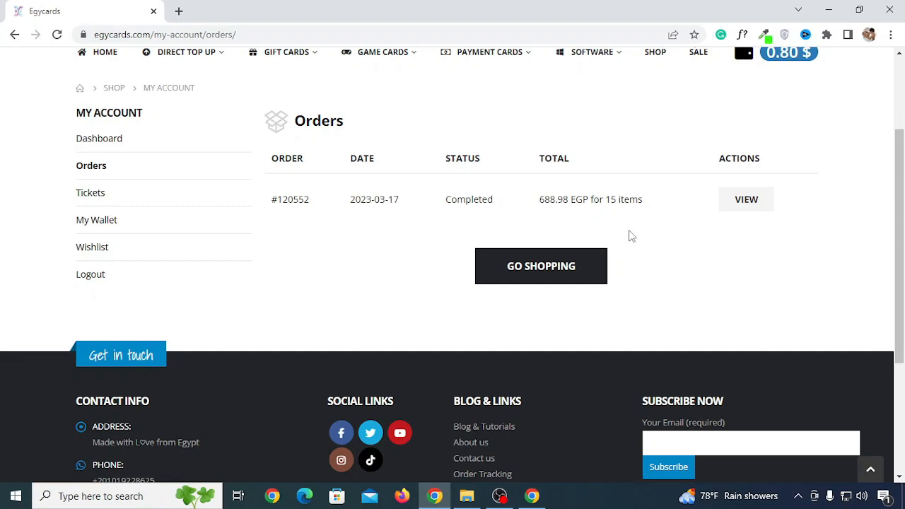
View the order details: 15 Perfect Money Top up USD at 666.00 EGP plus 22.98 EGP fees.
left_click(741, 200)
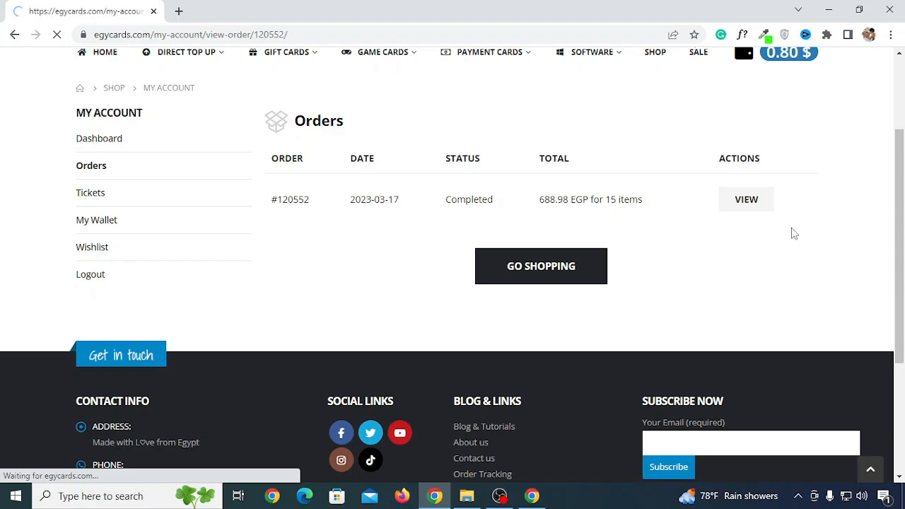
scroll(774, 311, "down", 3)
scroll(778, 313, "down", 1)
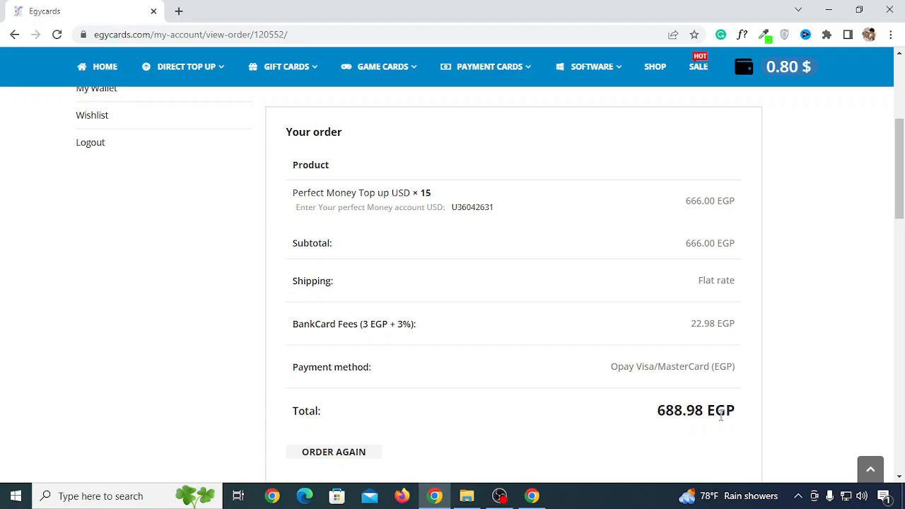
scroll(716, 402, "up", 3)
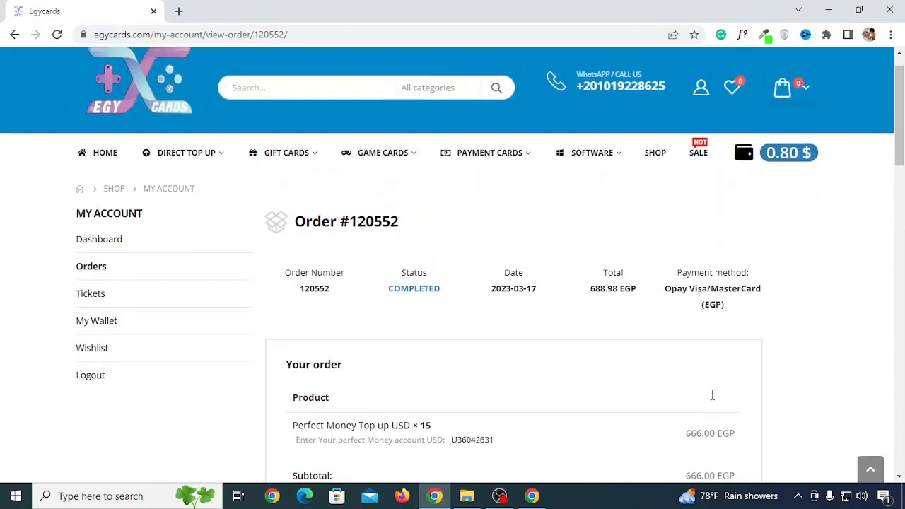